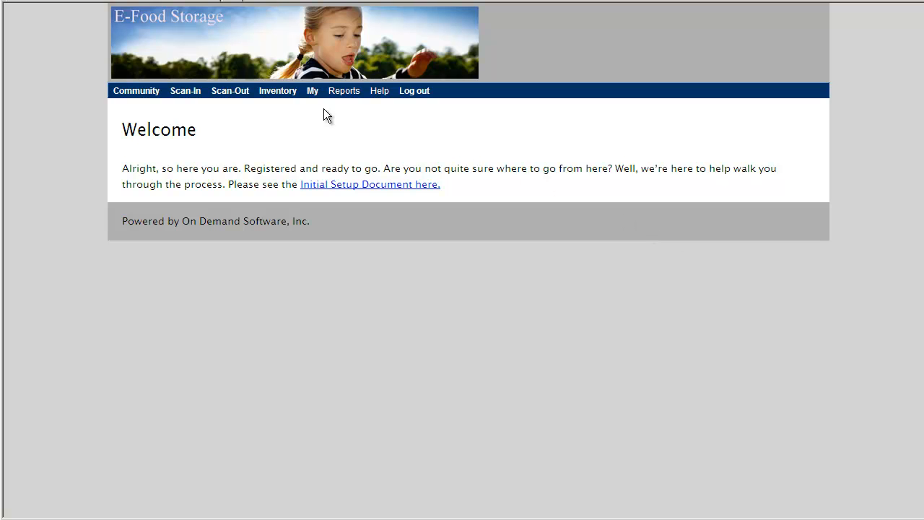
- Start a new UPC record with UPC 20111, product name Peaches and measure quantity 1
{"action": "mouse_move", "coordinate": [315, 101]}
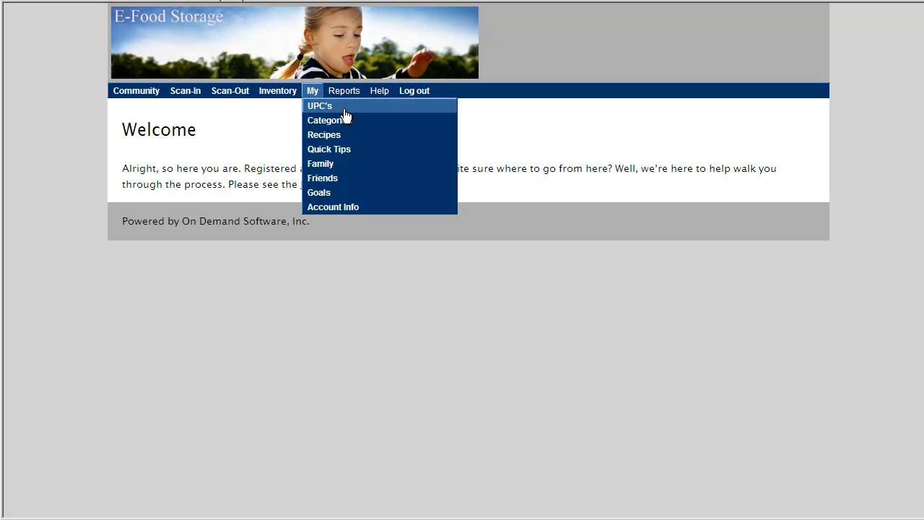
{"action": "left_click", "coordinate": [340, 109]}
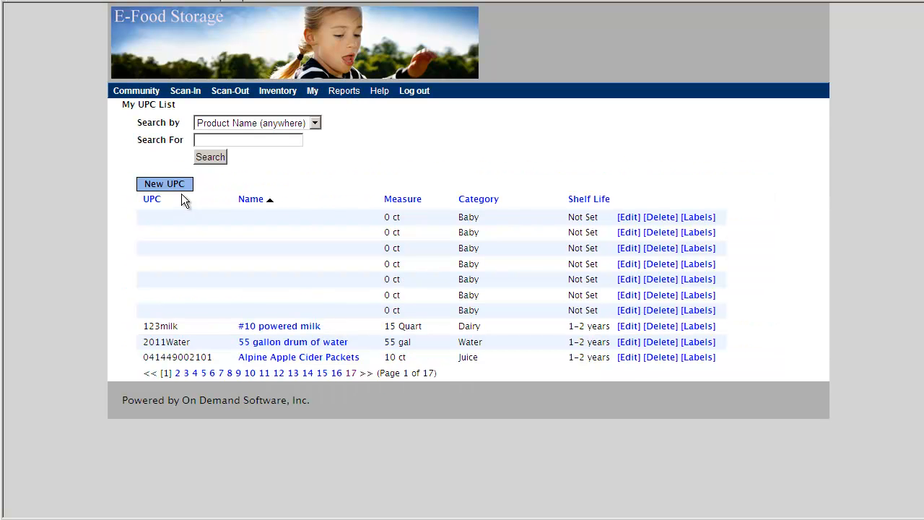
{"action": "left_click", "coordinate": [184, 184]}
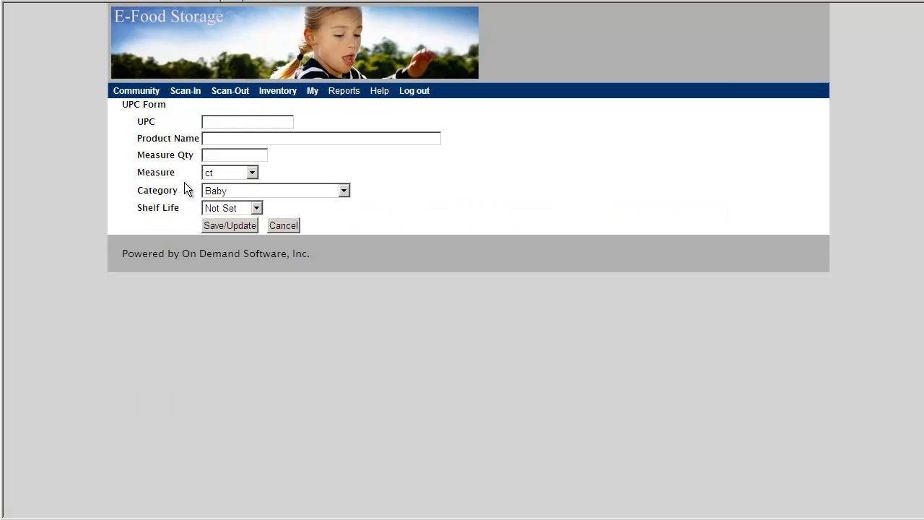
{"action": "left_click", "coordinate": [215, 122]}
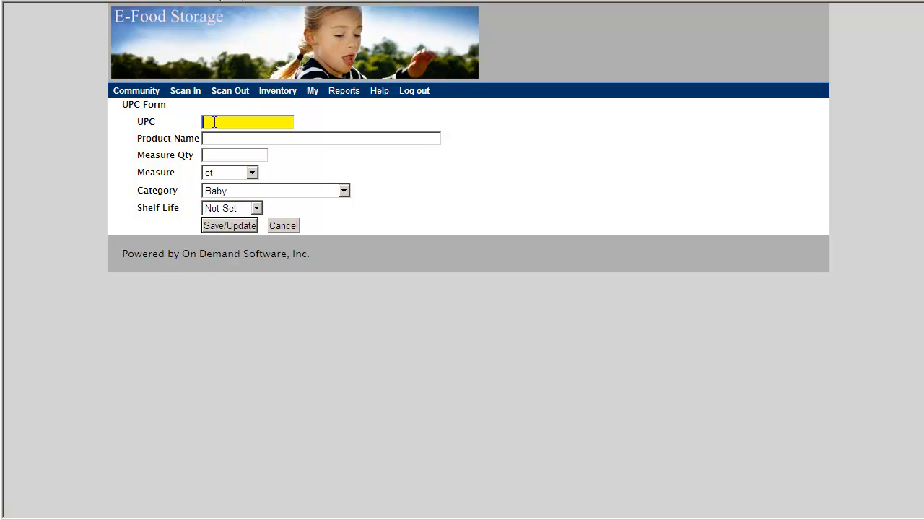
{"action": "type", "text": "20111"}
{"action": "left_click", "coordinate": [214, 138]}
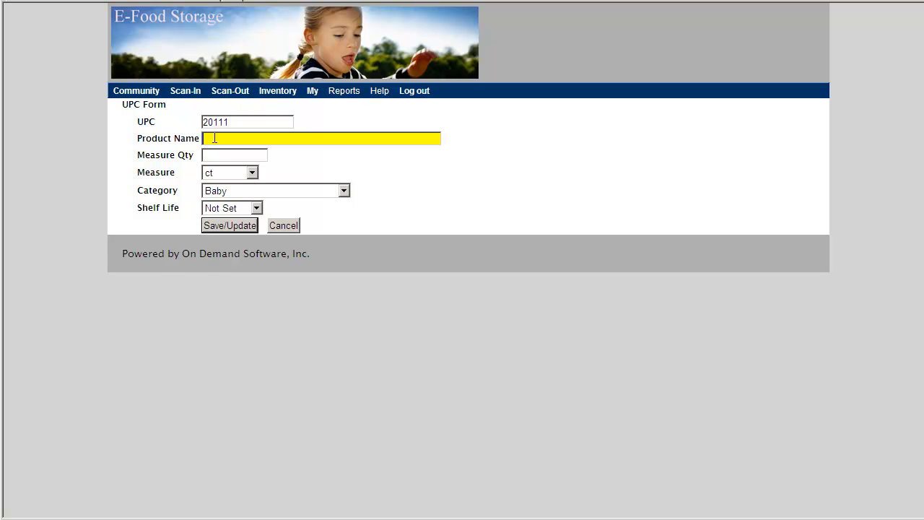
{"action": "type", "text": "Peaches"}
{"action": "left_click", "coordinate": [231, 153]}
{"action": "type", "text": "1"}
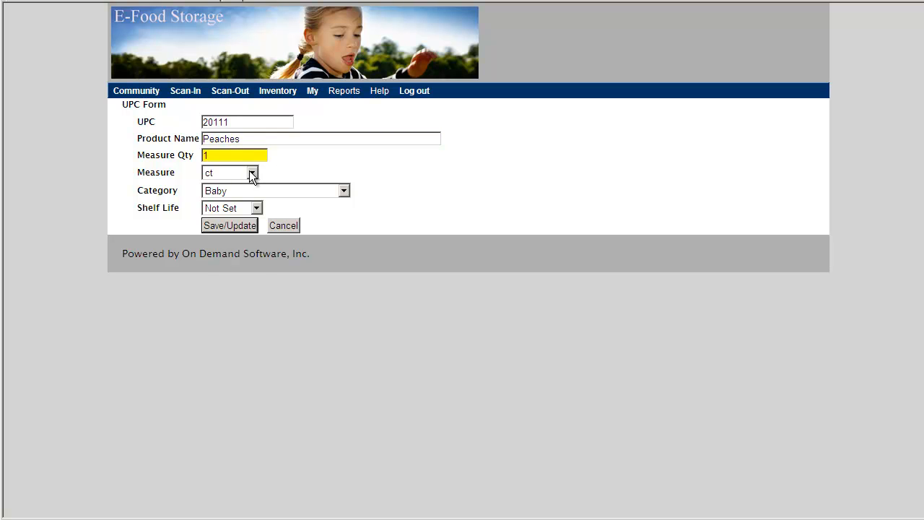
- Set the measure to Quart, the category to Fruit and the shelf life to 1-2 years, and save the record
{"action": "left_click", "coordinate": [250, 173]}
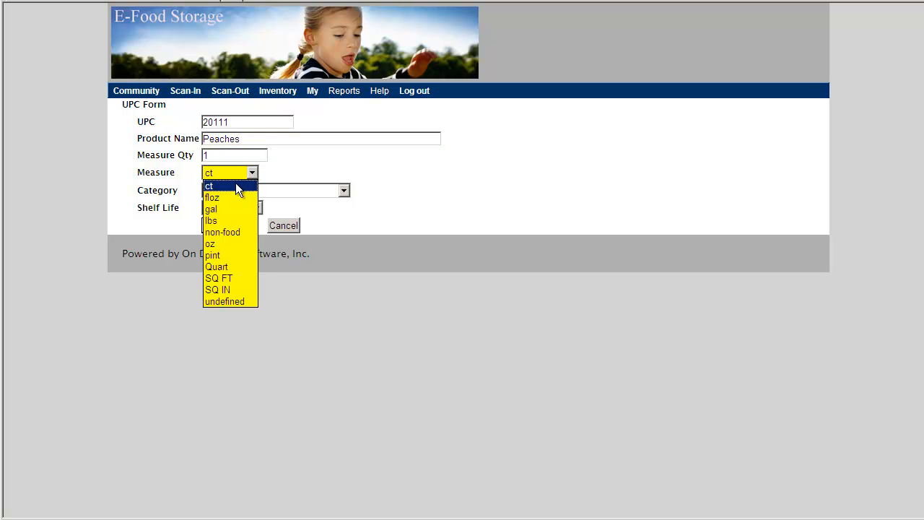
{"action": "left_click", "coordinate": [223, 267]}
{"action": "left_click", "coordinate": [345, 192]}
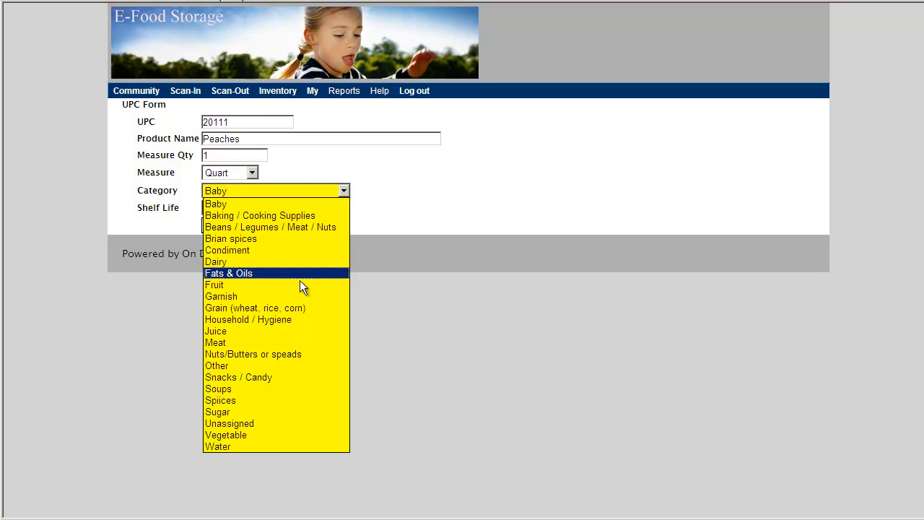
{"action": "left_click", "coordinate": [296, 285]}
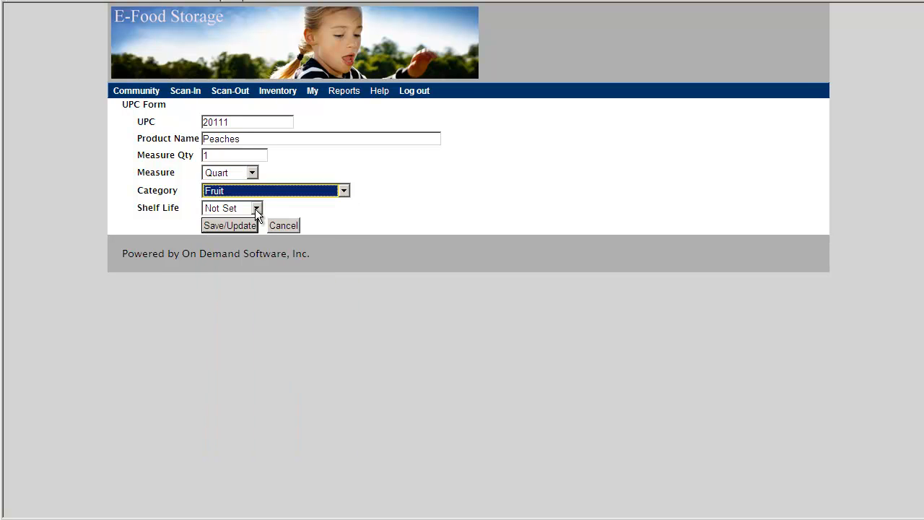
{"action": "left_click", "coordinate": [256, 209]}
{"action": "left_click", "coordinate": [245, 245]}
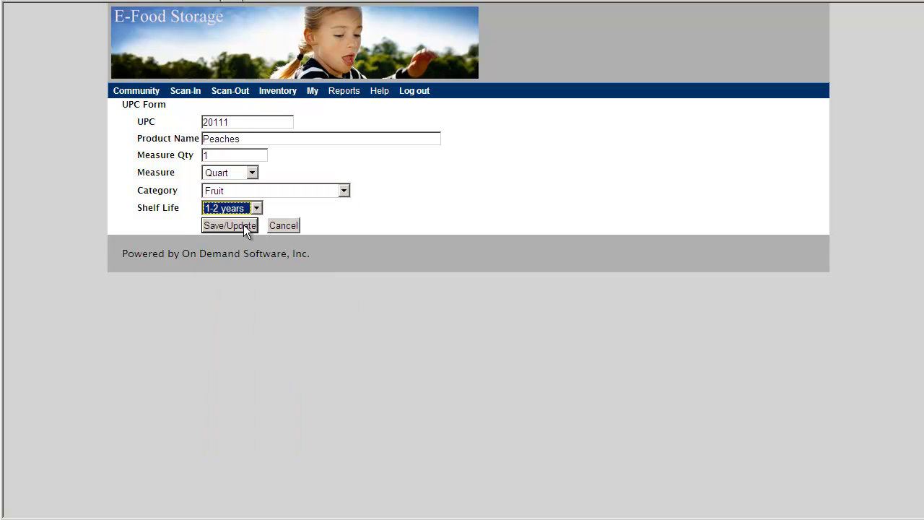
{"action": "left_click", "coordinate": [243, 225]}
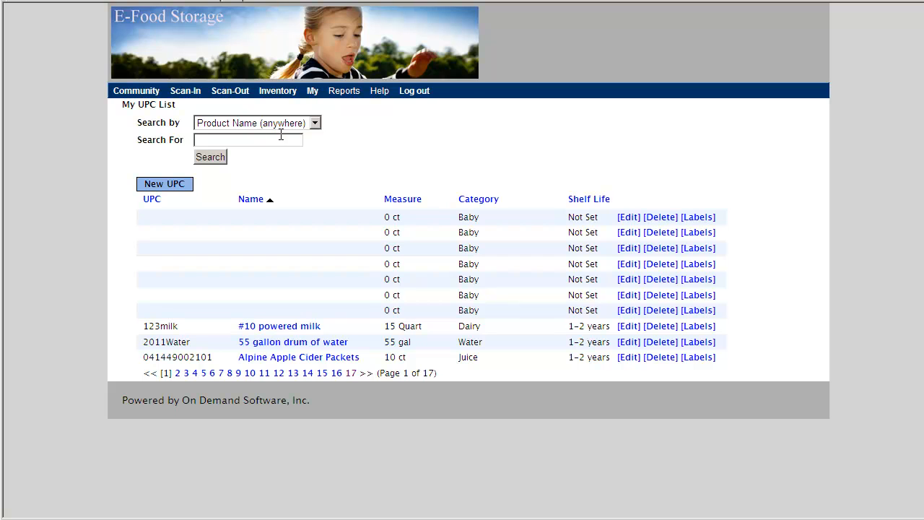
- Search the UPC list by UPC for 2011
{"action": "left_click", "coordinate": [316, 125]}
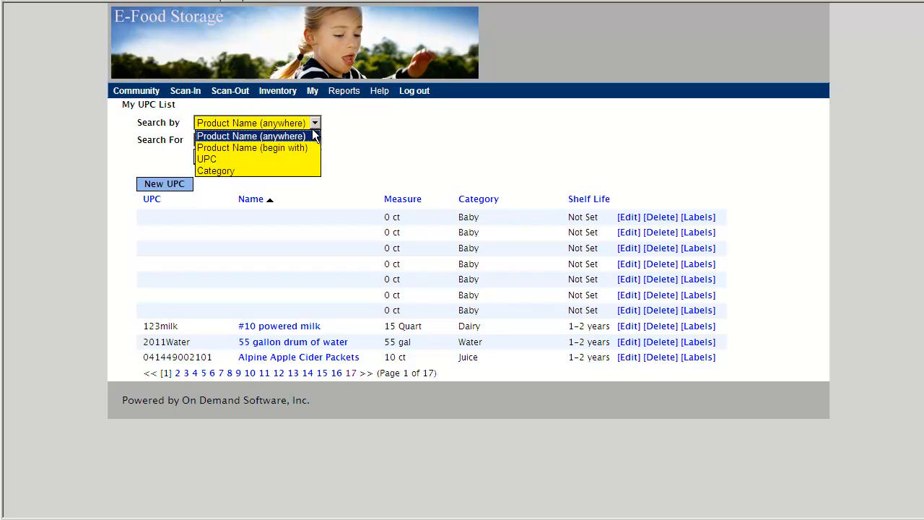
{"action": "left_click", "coordinate": [288, 165]}
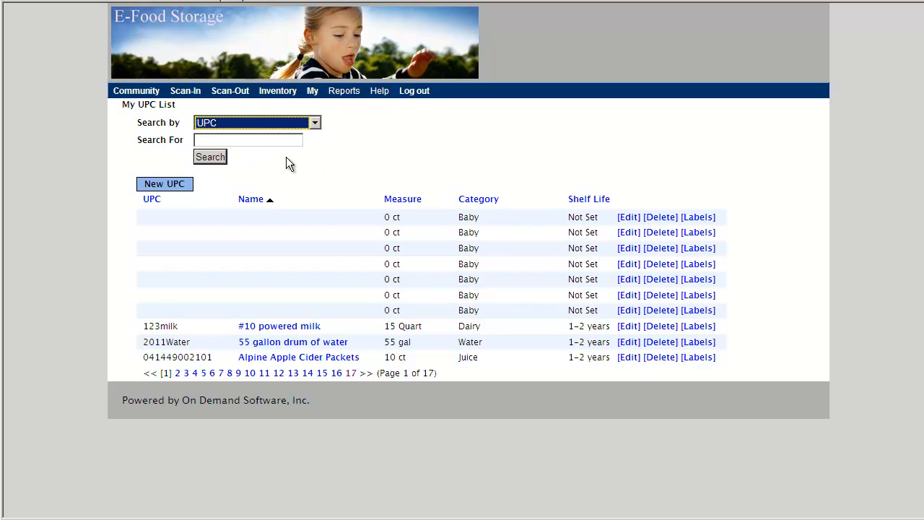
{"action": "left_click", "coordinate": [226, 138]}
{"action": "type", "text": "2011"}
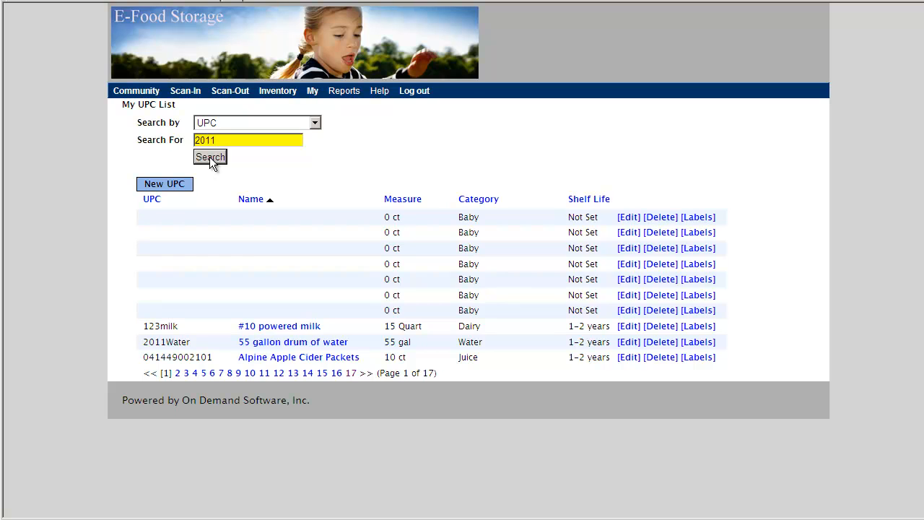
{"action": "left_click", "coordinate": [210, 157]}
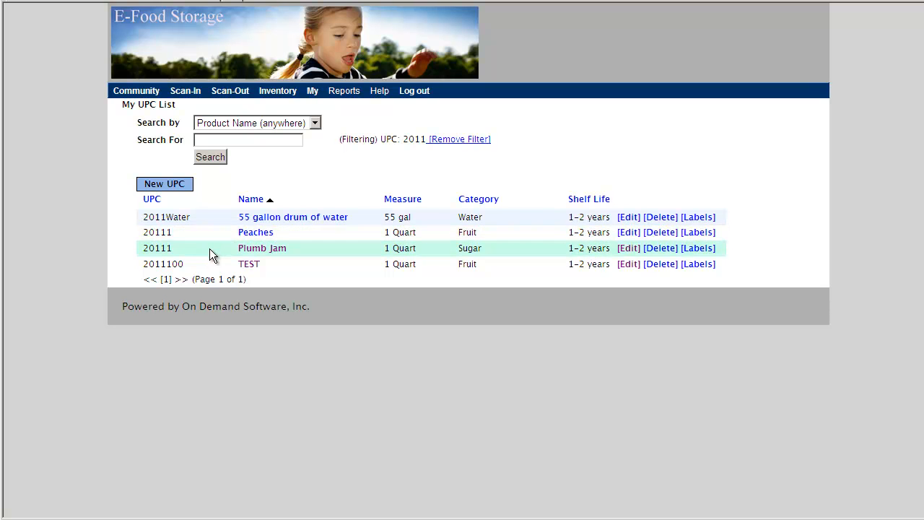
- Change the UPC of the Peaches record to 20112 and save it
{"action": "left_click", "coordinate": [629, 236]}
{"action": "left_click", "coordinate": [242, 122]}
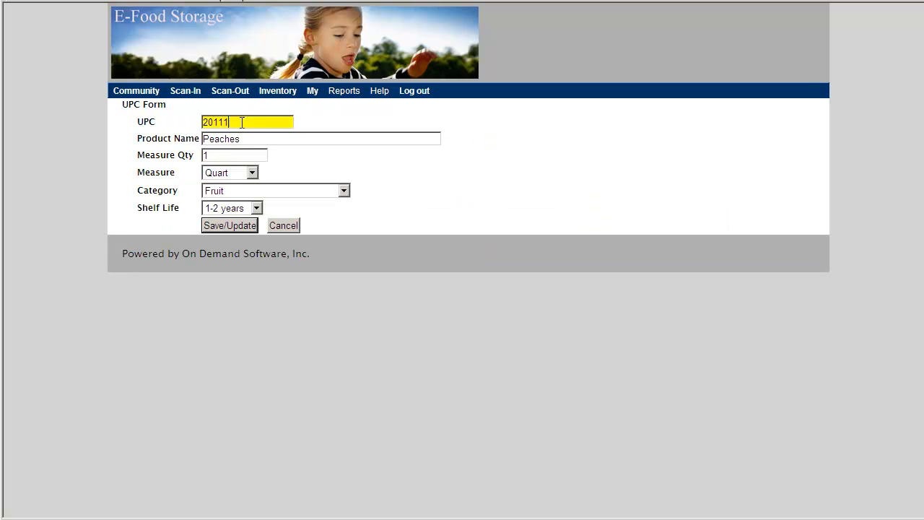
{"action": "key", "text": "BackSpace"}
{"action": "type", "text": "2"}
{"action": "left_click", "coordinate": [228, 226]}
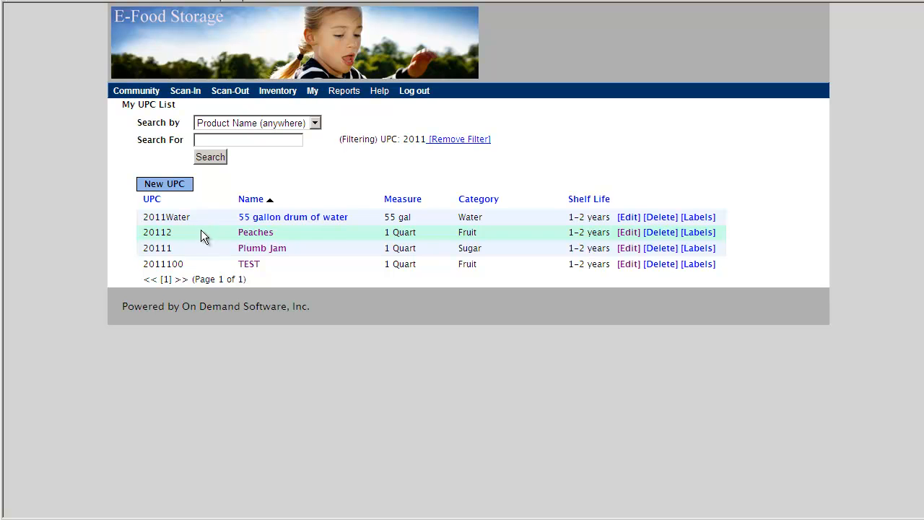
- Generate a preview of 6 barcode labels for Peaches with starting position 4
{"action": "left_click", "coordinate": [699, 233]}
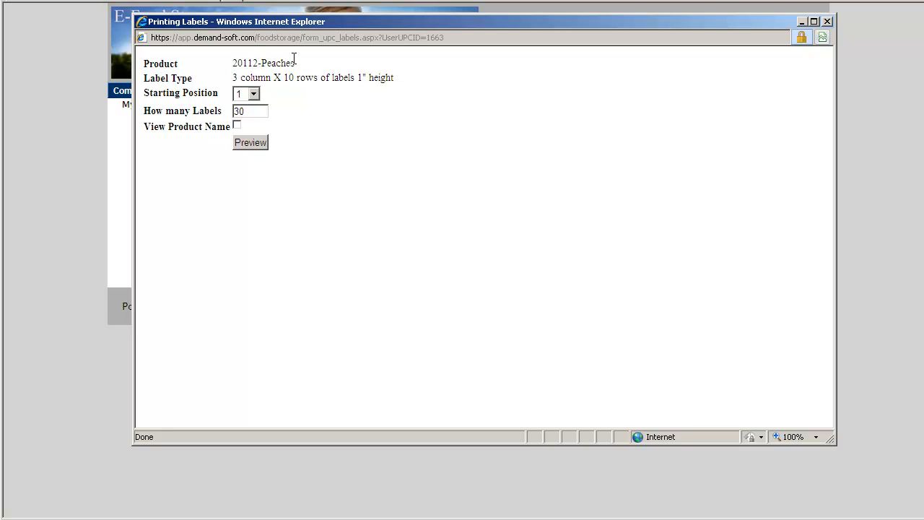
{"action": "left_click", "coordinate": [253, 94]}
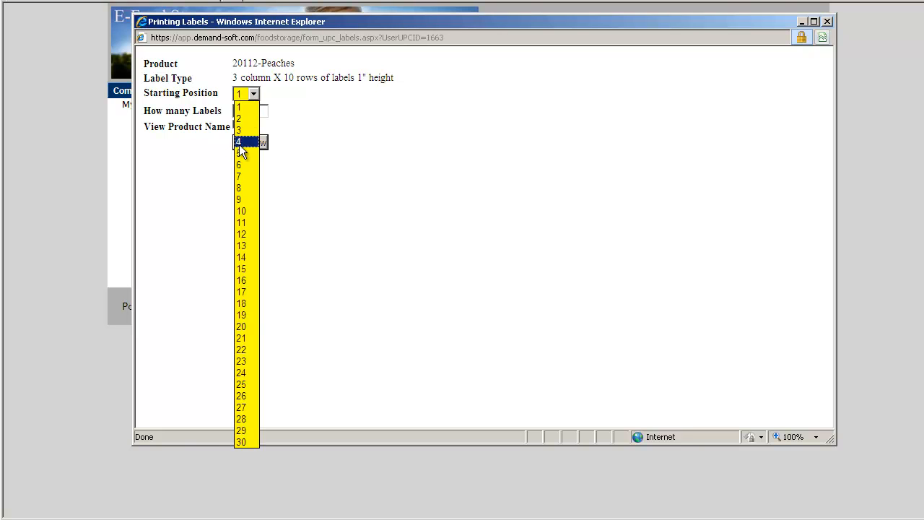
{"action": "left_click", "coordinate": [239, 143]}
{"action": "left_click", "coordinate": [233, 111]}
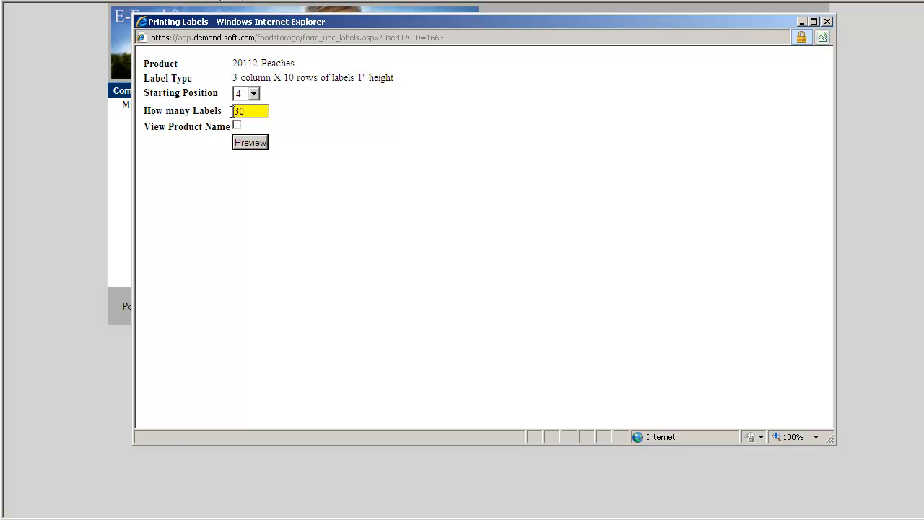
{"action": "key", "text": "Delete"}
{"action": "key", "text": "Delete"}
{"action": "type", "text": "6"}
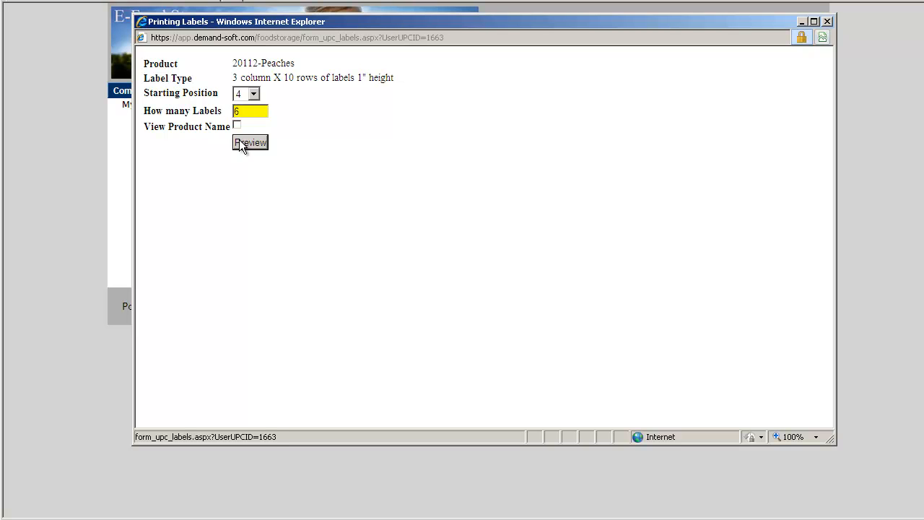
{"action": "left_click", "coordinate": [242, 143]}
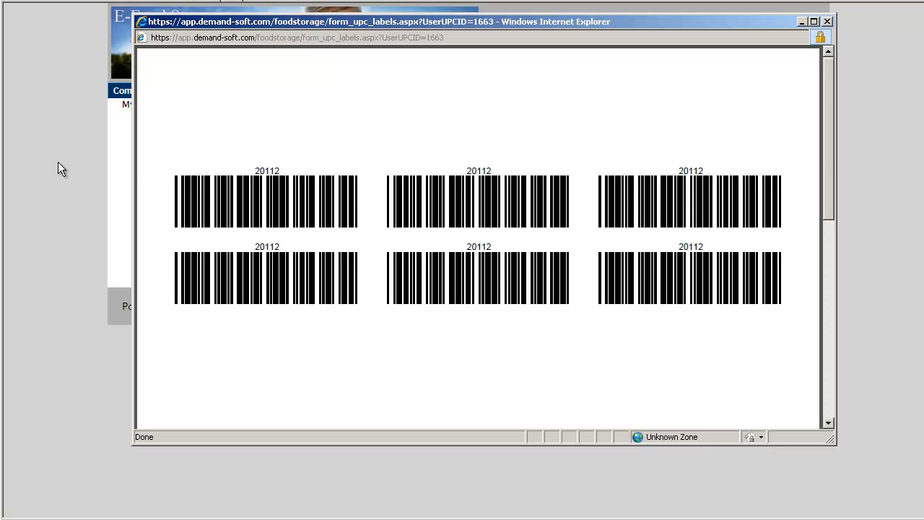
{"action": "mouse_move", "coordinate": [464, 436]}
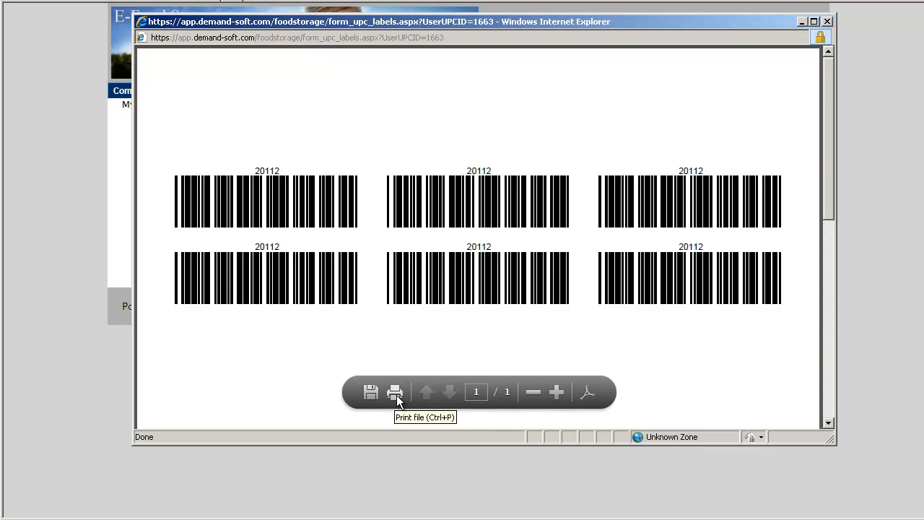